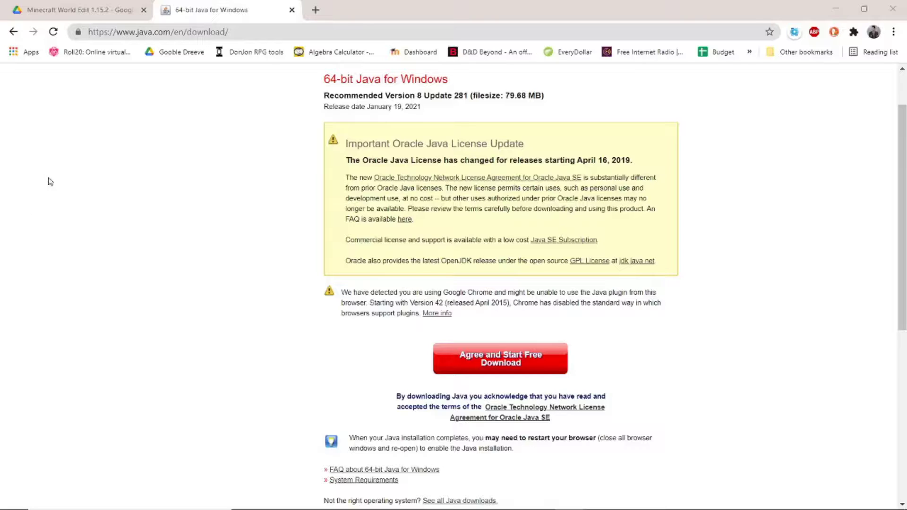
- Go to the Java home page and download 64-bit Java for Windows, Version 8 Update 281, accepting the license
{"action": "scroll", "coordinate": [318, 261], "scroll_direction": "up", "scroll_amount": 1}
{"action": "left_click", "coordinate": [259, 107]}
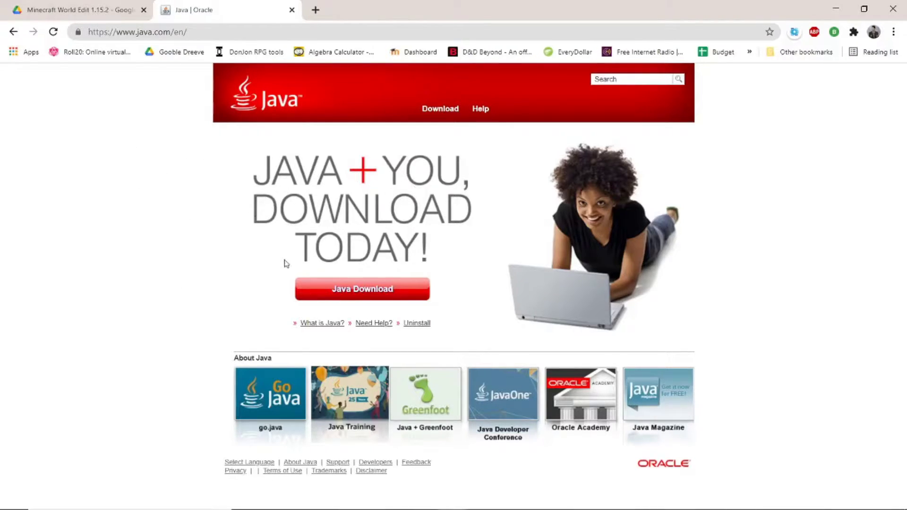
{"action": "left_click", "coordinate": [404, 294]}
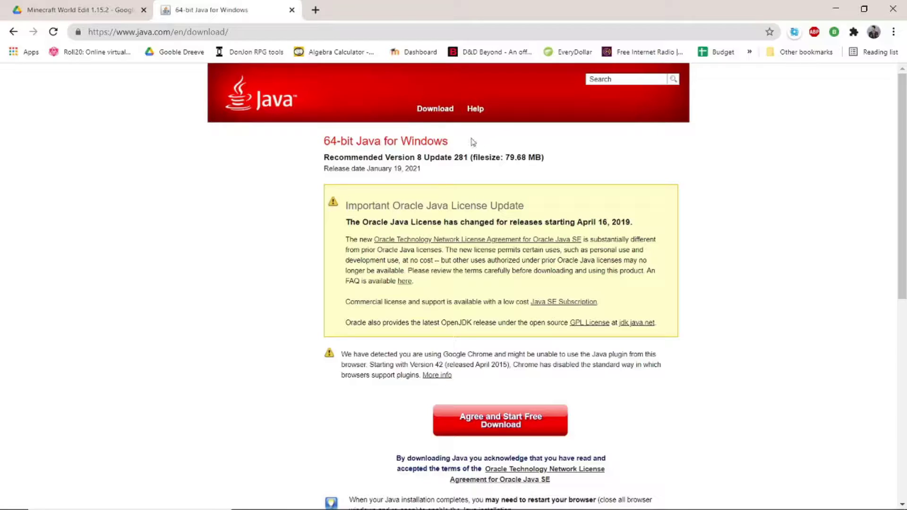
{"action": "left_click_drag", "start_coordinate": [472, 142], "coordinate": [290, 165]}
{"action": "left_click", "coordinate": [290, 165]}
{"action": "left_click", "coordinate": [546, 427]}
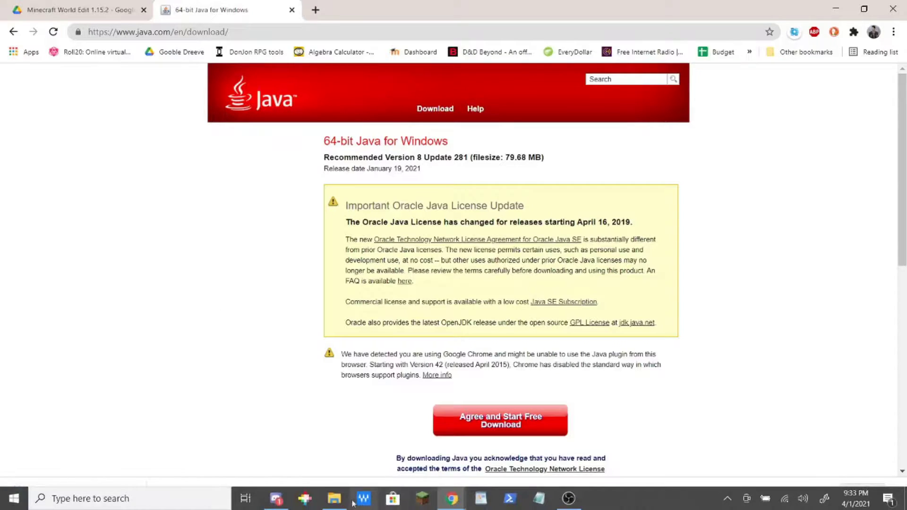
- Switch to File Explorer and launch the jre-8u281-windows-x64 (1) installer from the Downloads folder
{"action": "left_click", "coordinate": [334, 499]}
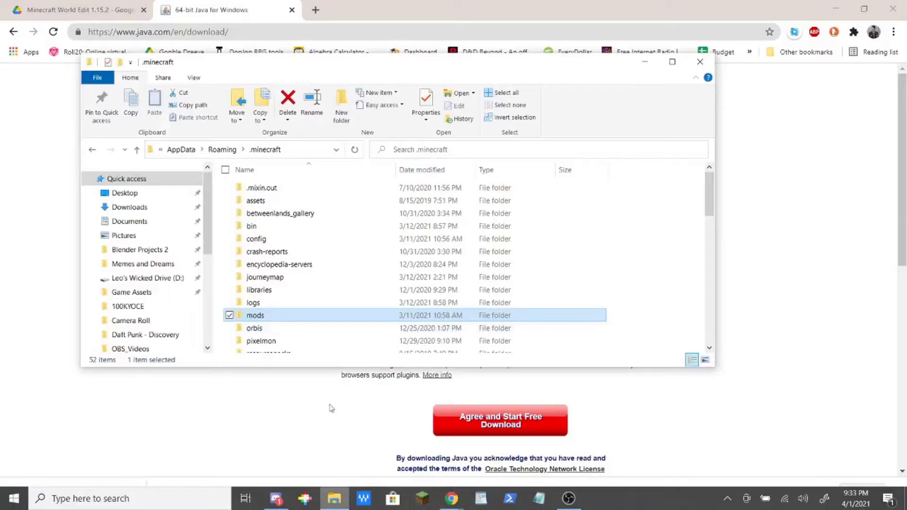
{"action": "left_click", "coordinate": [147, 208]}
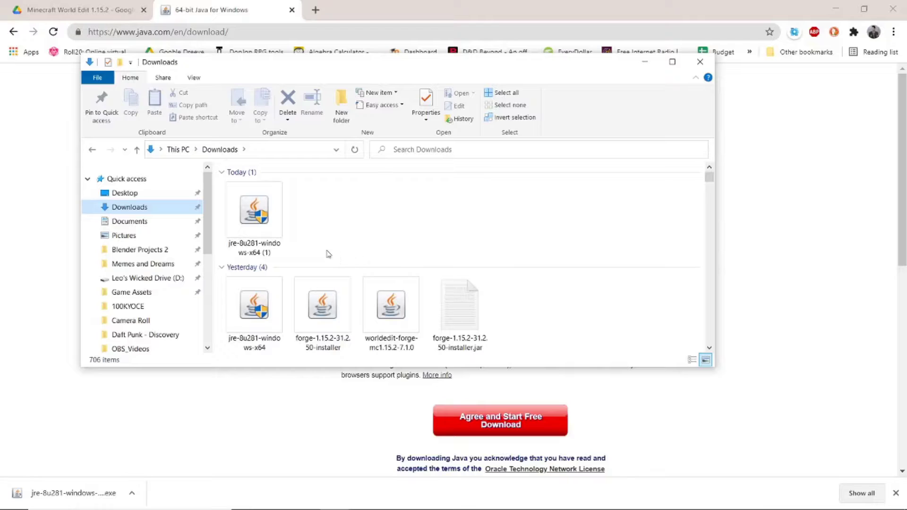
{"action": "left_click", "coordinate": [252, 245]}
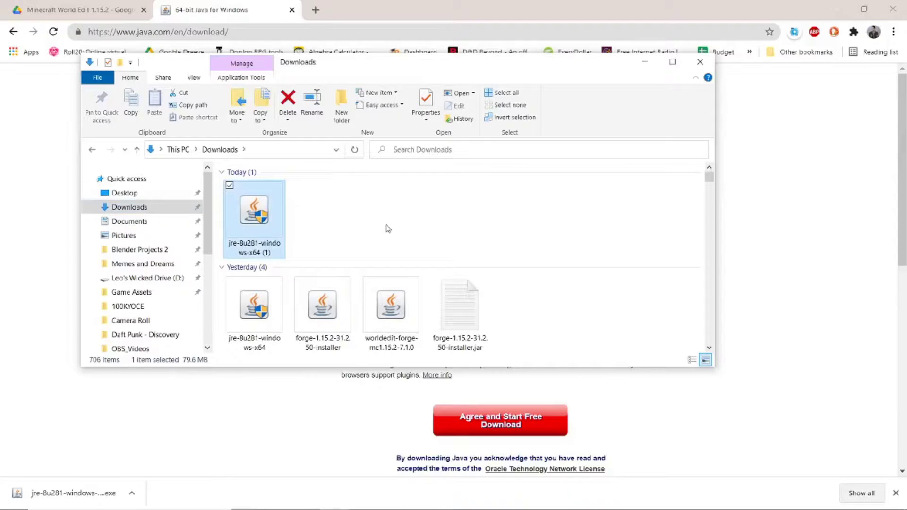
{"action": "double_click", "coordinate": [250, 215]}
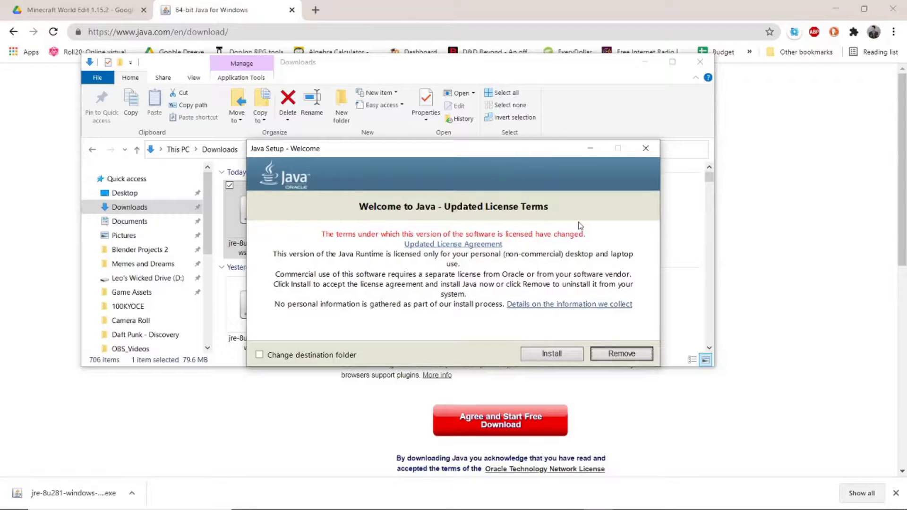
- Install Java without uninstalling Java 8 Update 271, then close the setup and minimize the Downloads window
{"action": "left_click", "coordinate": [553, 357]}
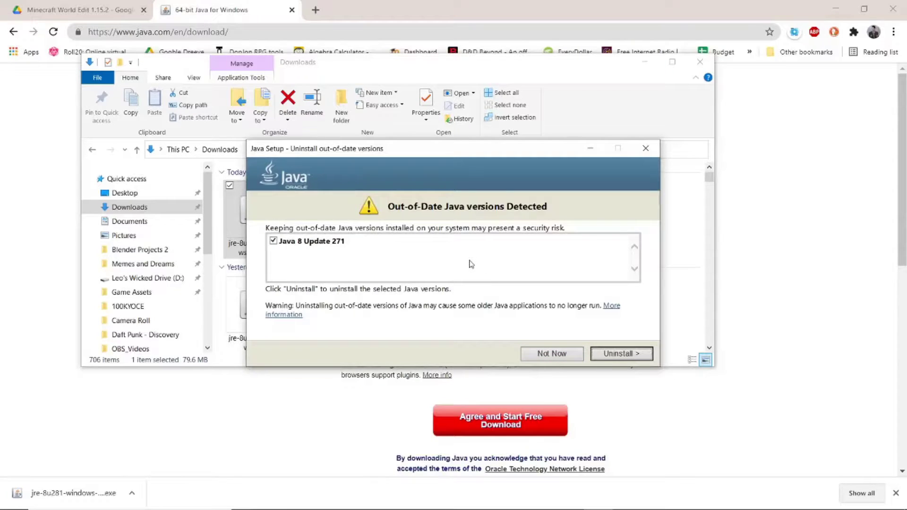
{"action": "left_click", "coordinate": [565, 355]}
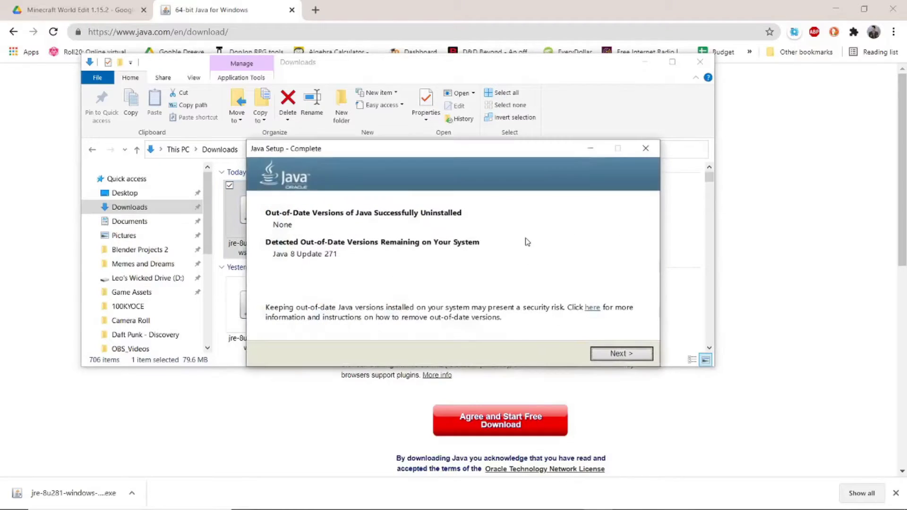
{"action": "left_click", "coordinate": [633, 355]}
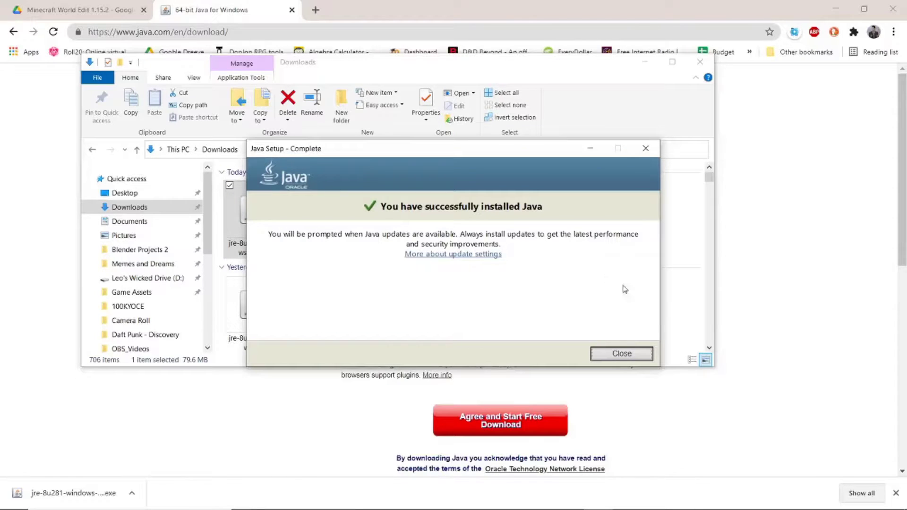
{"action": "left_click", "coordinate": [620, 354]}
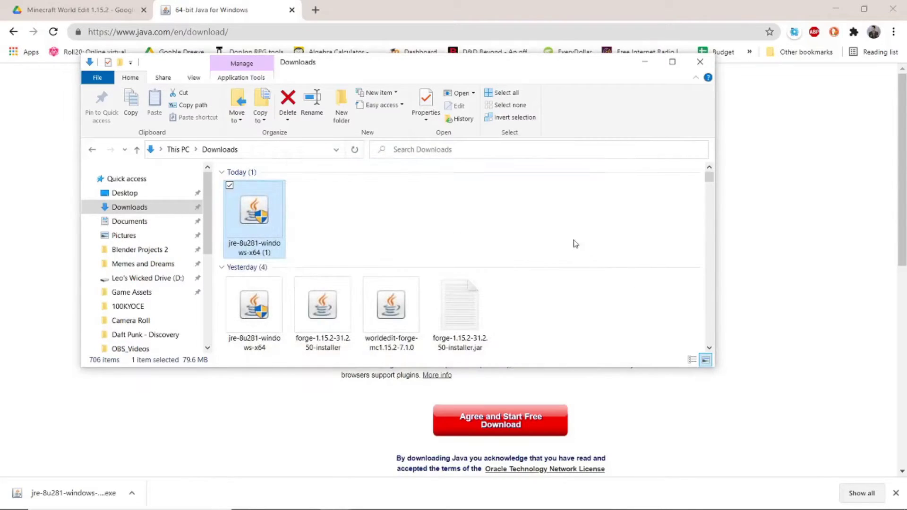
{"action": "left_click", "coordinate": [501, 222]}
{"action": "left_click", "coordinate": [646, 63]}
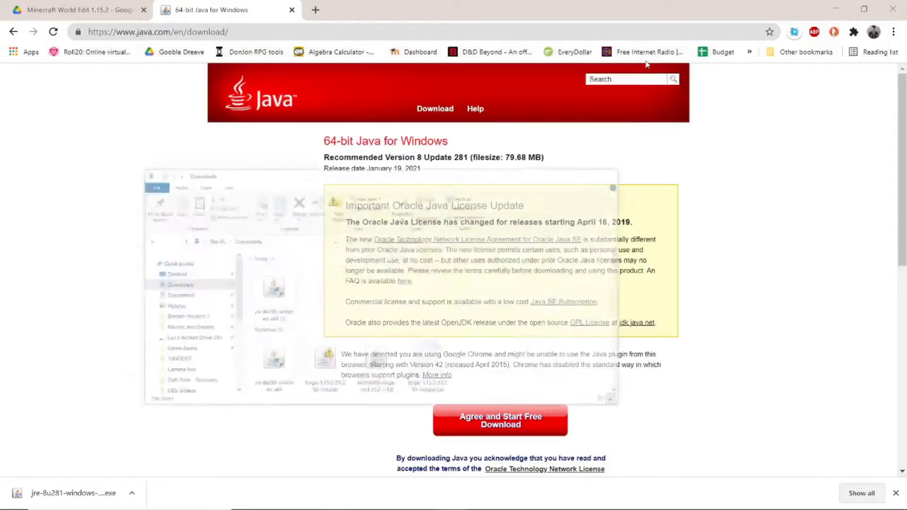
- Download forge-1.15.2-31.2.50-installer.jar from the Minecraft World Edit 1.15.2 Drive folder and keep the flagged file
{"action": "left_click", "coordinate": [98, 6]}
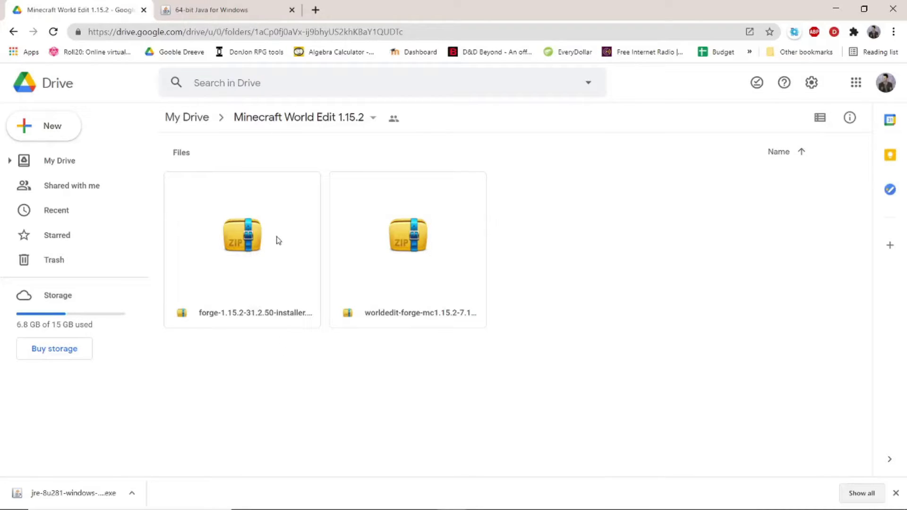
{"action": "left_click", "coordinate": [273, 256]}
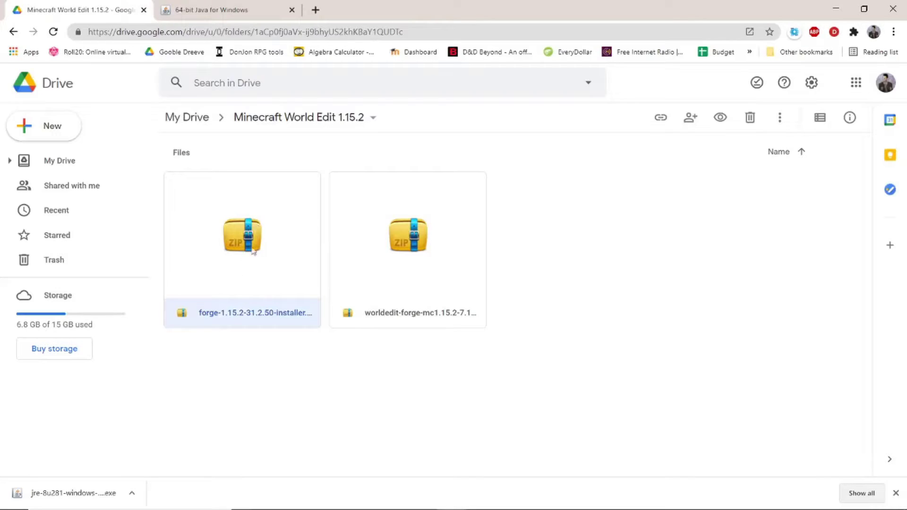
{"action": "double_click", "coordinate": [272, 279]}
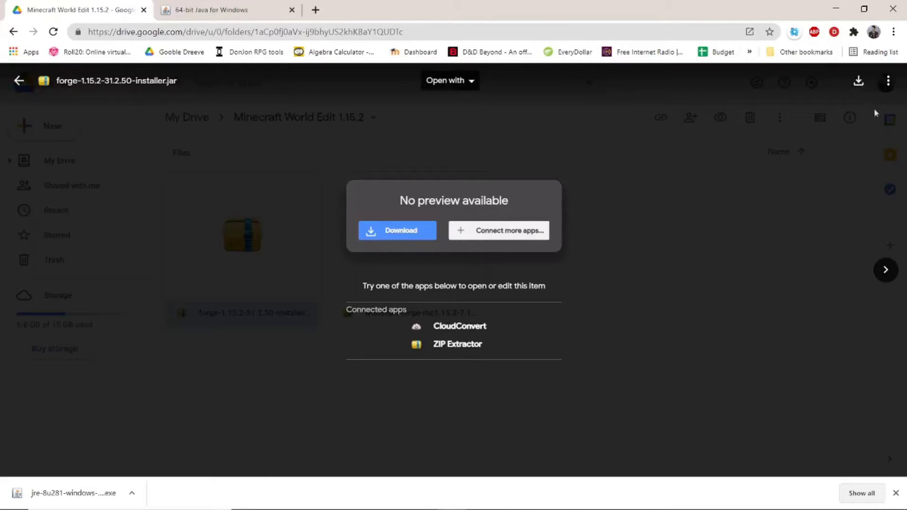
{"action": "left_click", "coordinate": [398, 230]}
{"action": "key", "text": "alt+Tab"}
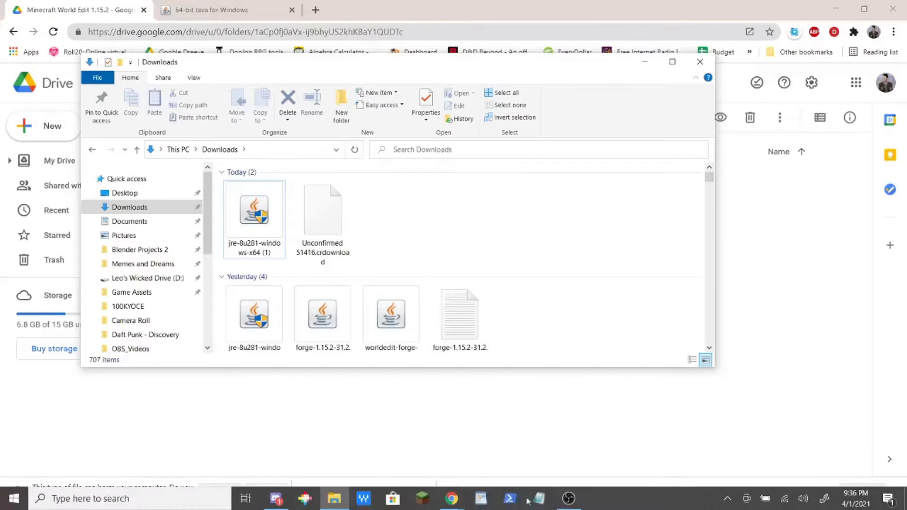
{"action": "left_click", "coordinate": [218, 494]}
{"action": "left_click", "coordinate": [219, 494]}
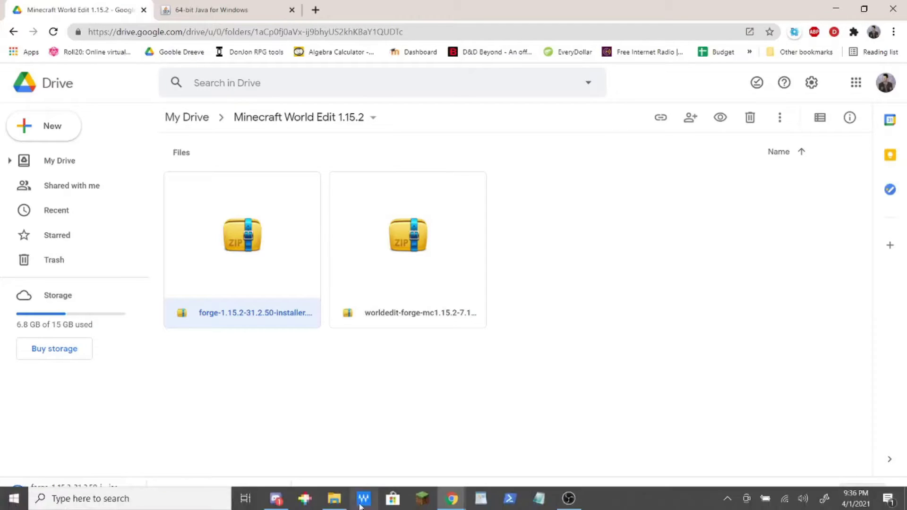
- Launch the downloaded forge-1.15.2-31.2.50-installer (1) from the Downloads folder in File Explorer
{"action": "left_click", "coordinate": [334, 501]}
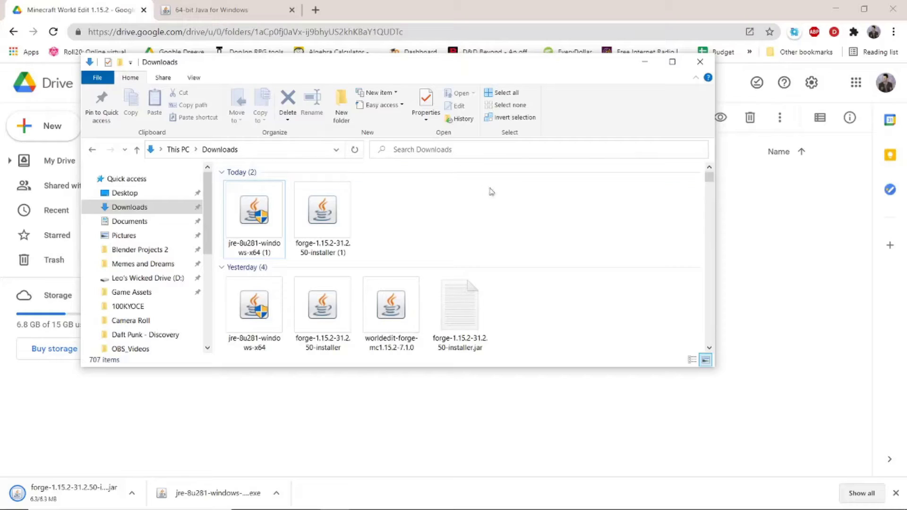
{"action": "left_click", "coordinate": [340, 219]}
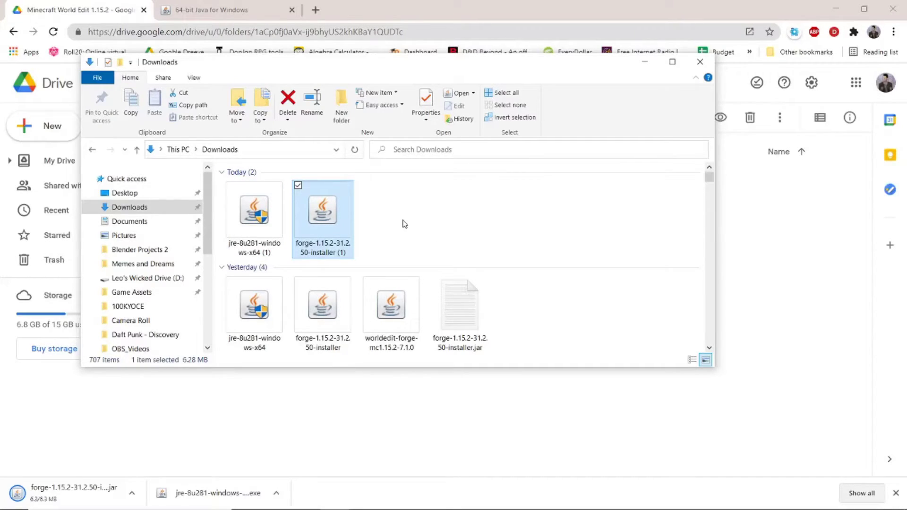
{"action": "left_click", "coordinate": [420, 223]}
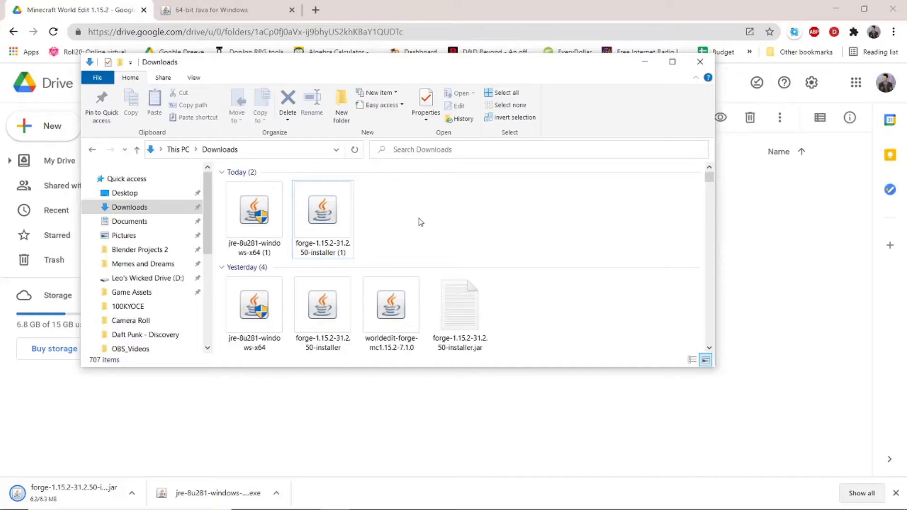
{"action": "left_click", "coordinate": [335, 223]}
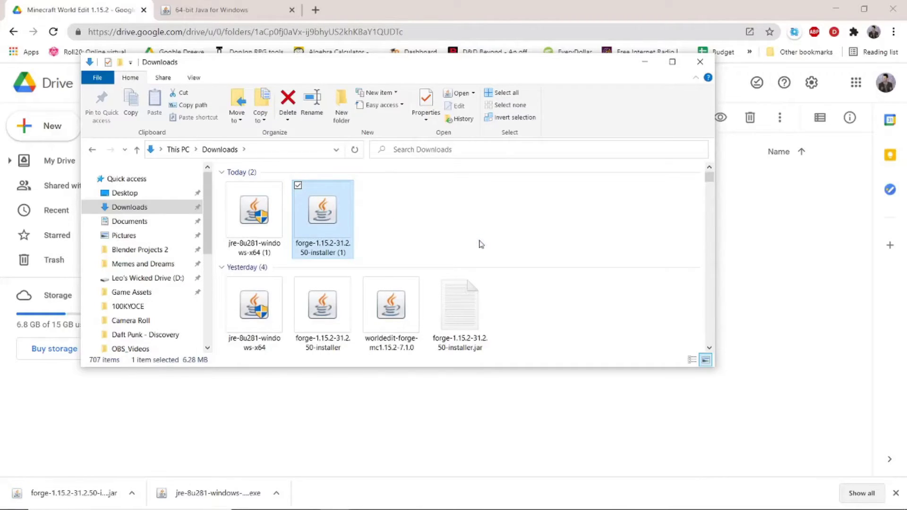
{"action": "left_click_drag", "start_coordinate": [455, 190], "coordinate": [454, 183]}
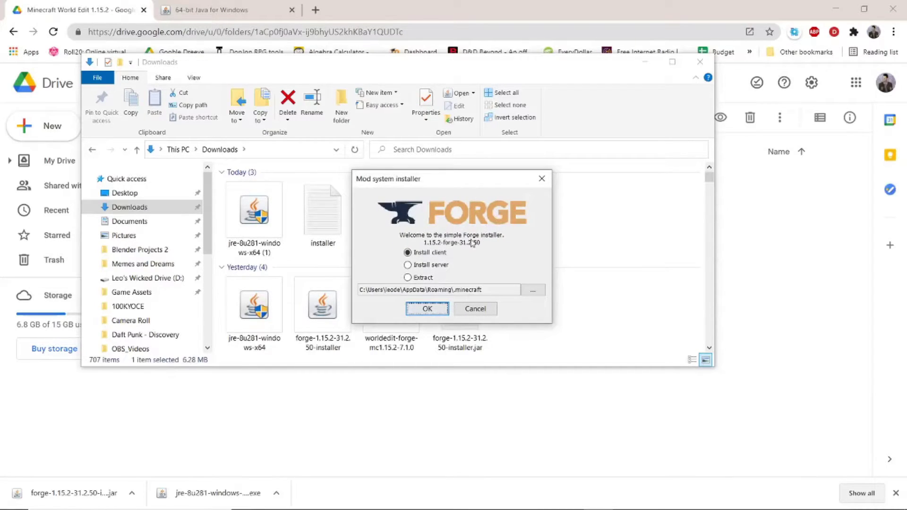
- Install Forge 1.15.2 with the Install client option into the .minecraft folder and dismiss the completion dialog
{"action": "left_click", "coordinate": [416, 254]}
{"action": "left_click", "coordinate": [431, 265]}
{"action": "left_click", "coordinate": [427, 276]}
{"action": "left_click", "coordinate": [429, 252]}
{"action": "left_click", "coordinate": [440, 308]}
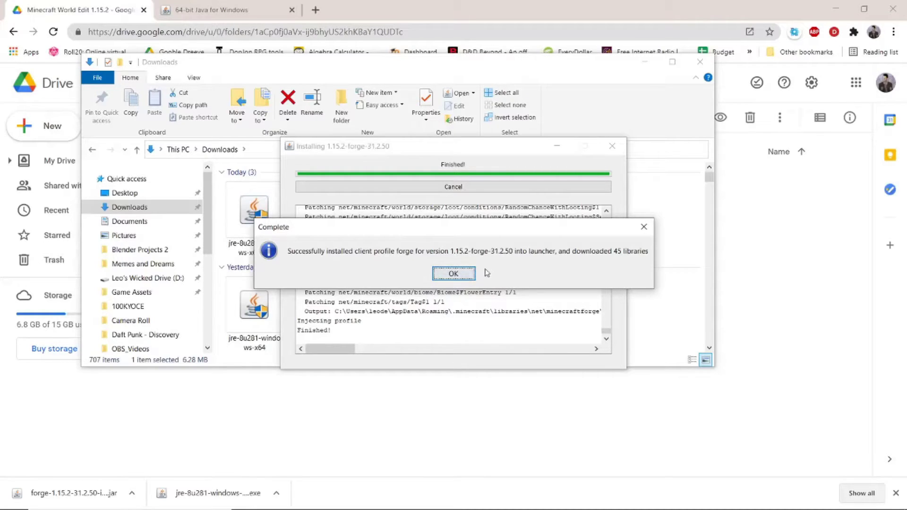
{"action": "left_click", "coordinate": [454, 274]}
{"action": "left_click", "coordinate": [502, 239]}
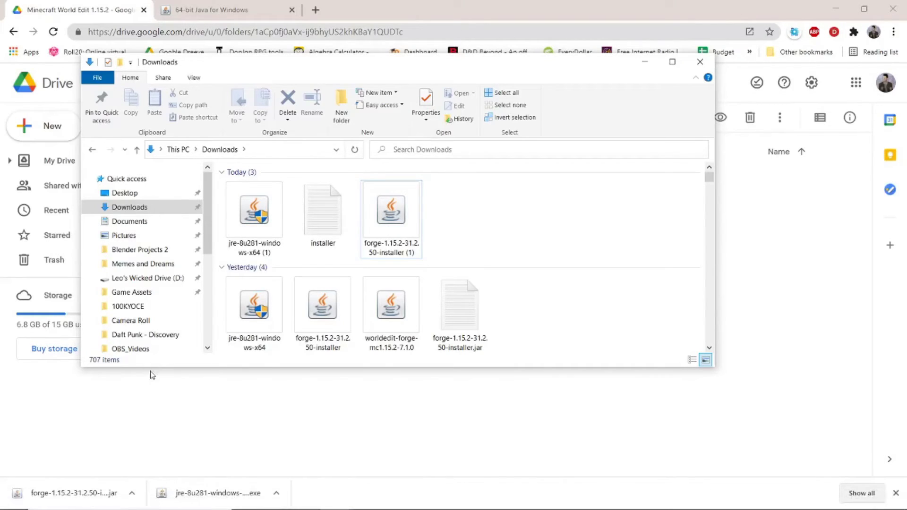
- Open the Windows Run dialog and run %appdata% to bring up the Roaming folder
{"action": "left_click", "coordinate": [166, 501]}
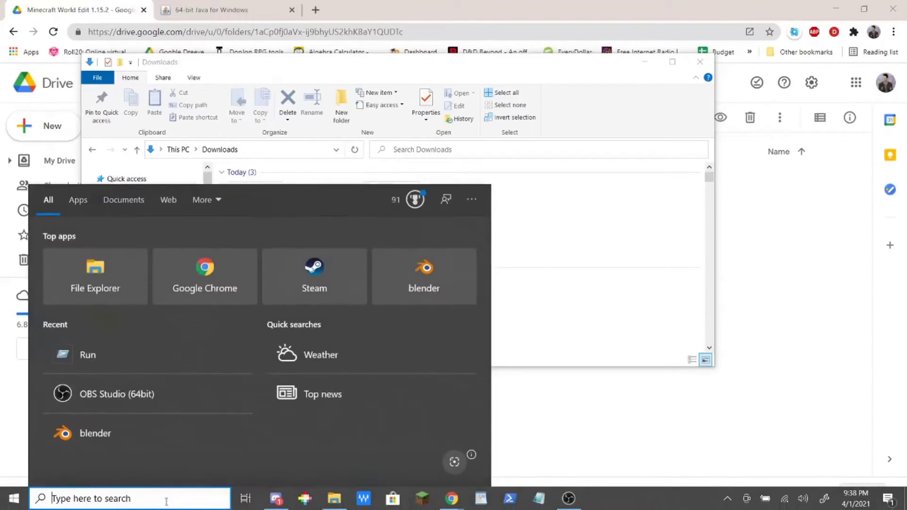
{"action": "type", "text": "run"}
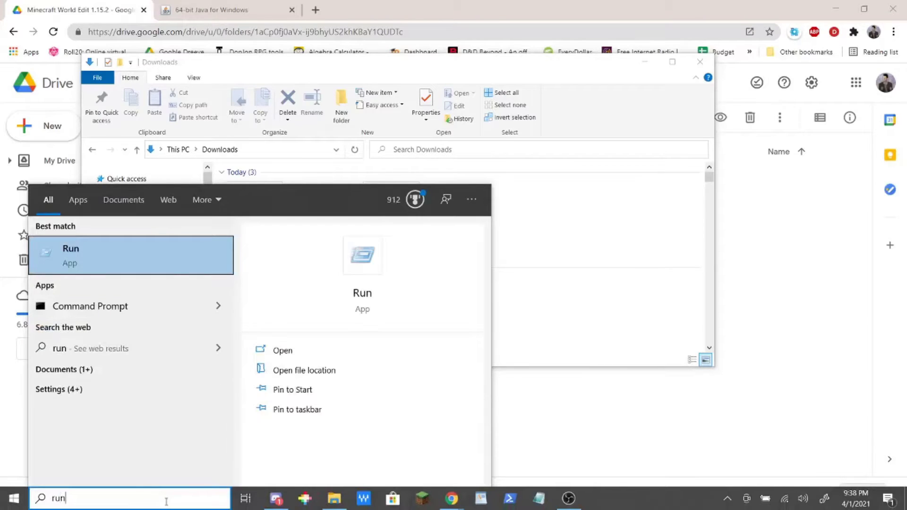
{"action": "key", "text": "Return"}
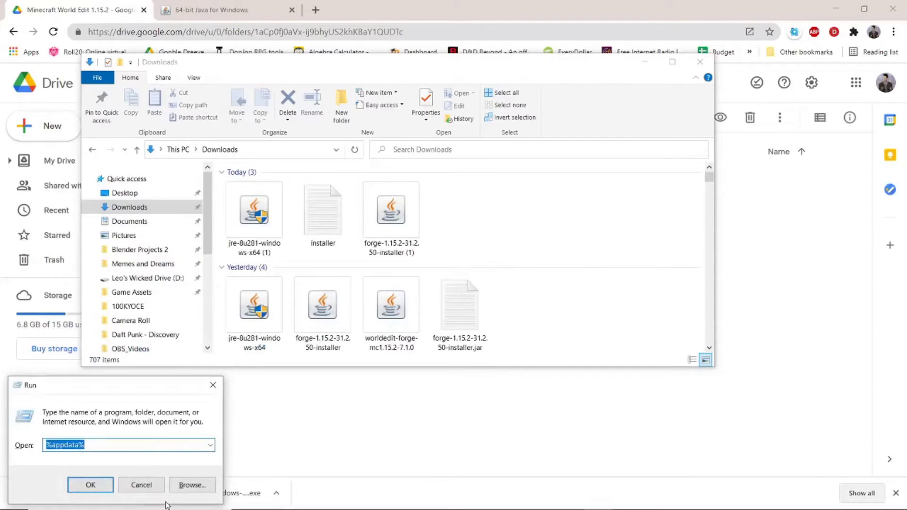
{"action": "key", "text": "BackSpace"}
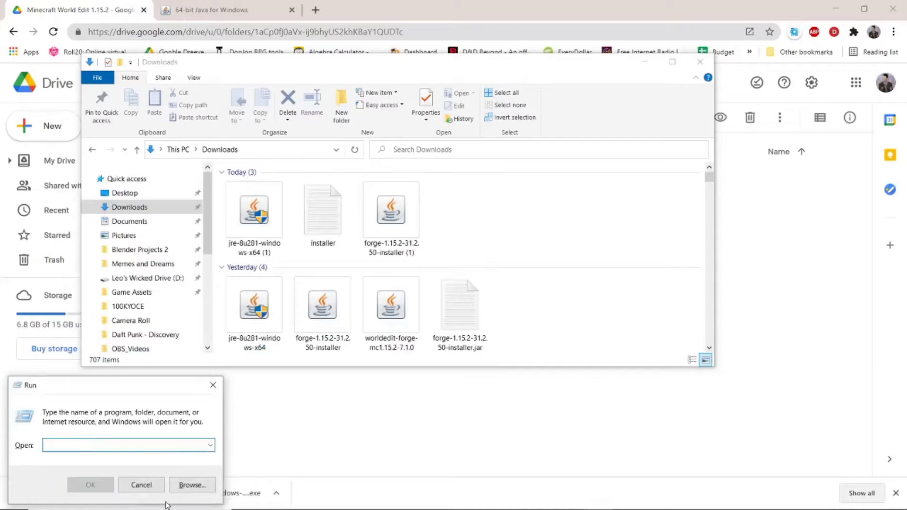
{"action": "type", "text": "%"}
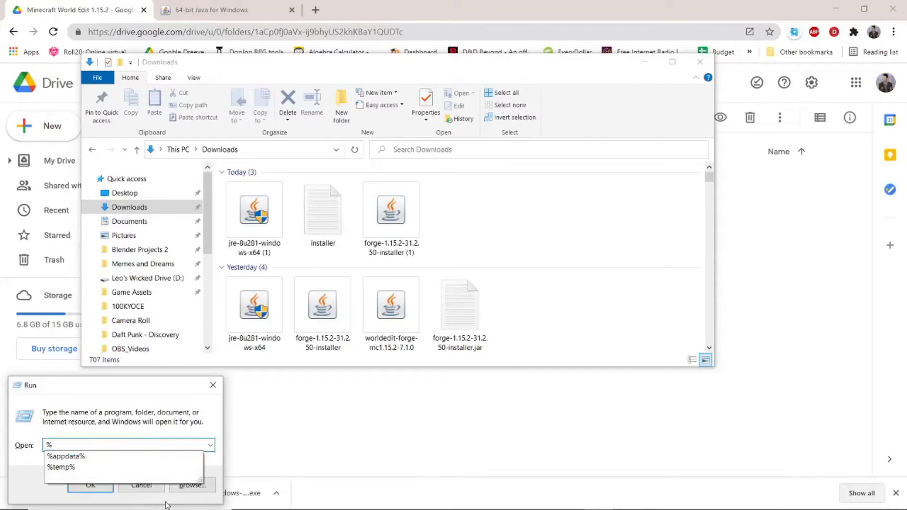
{"action": "type", "text": "appdata"}
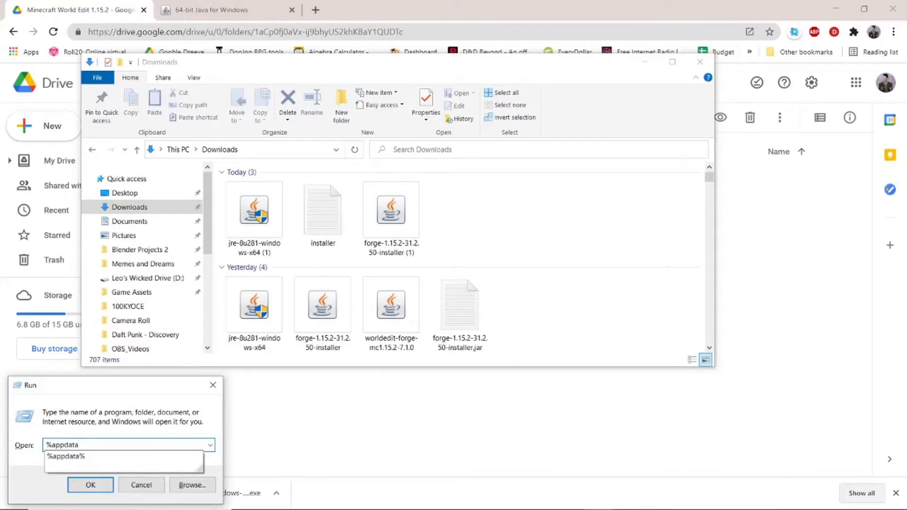
{"action": "type", "text": "%"}
{"action": "key", "text": "Return"}
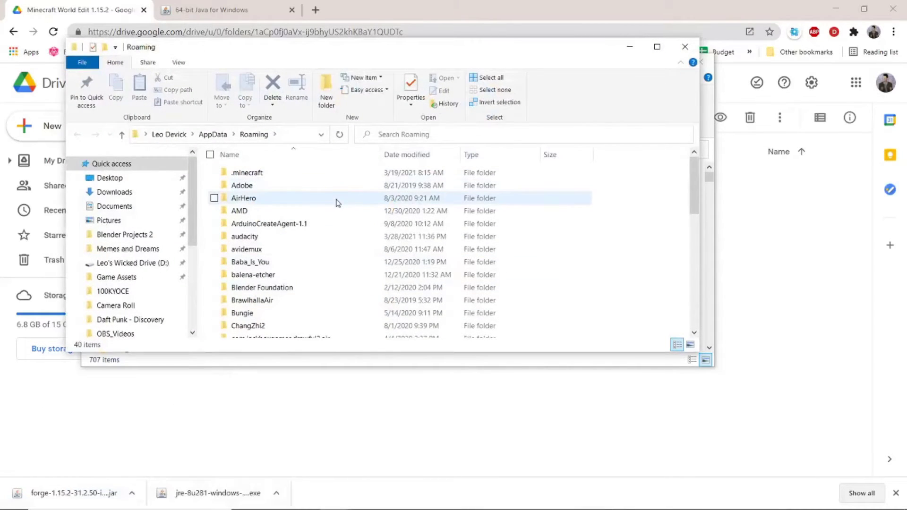
- Open the .minecraft folder inside Roaming and select its mods folder
{"action": "double_click", "coordinate": [299, 173]}
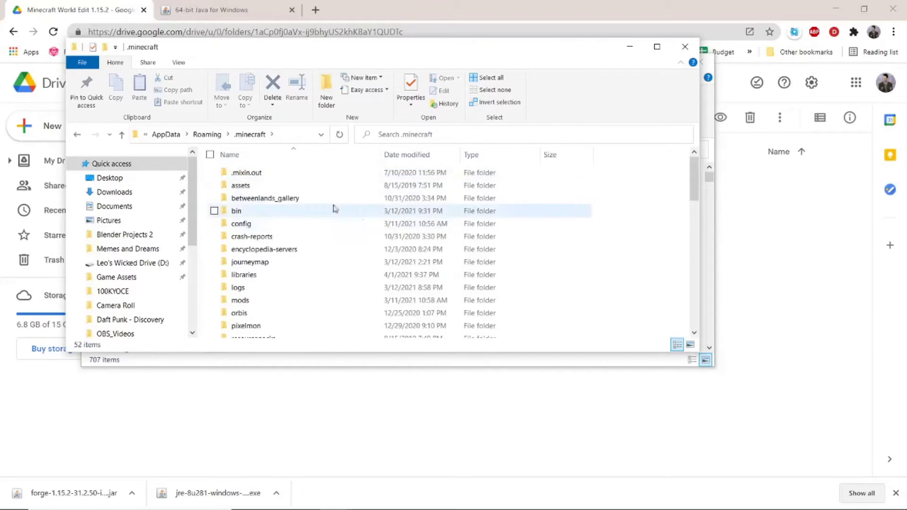
{"action": "scroll", "coordinate": [311, 212], "scroll_direction": "down", "scroll_amount": 7}
{"action": "scroll", "coordinate": [312, 212], "scroll_direction": "down", "scroll_amount": 4}
{"action": "scroll", "coordinate": [302, 248], "scroll_direction": "up", "scroll_amount": 13}
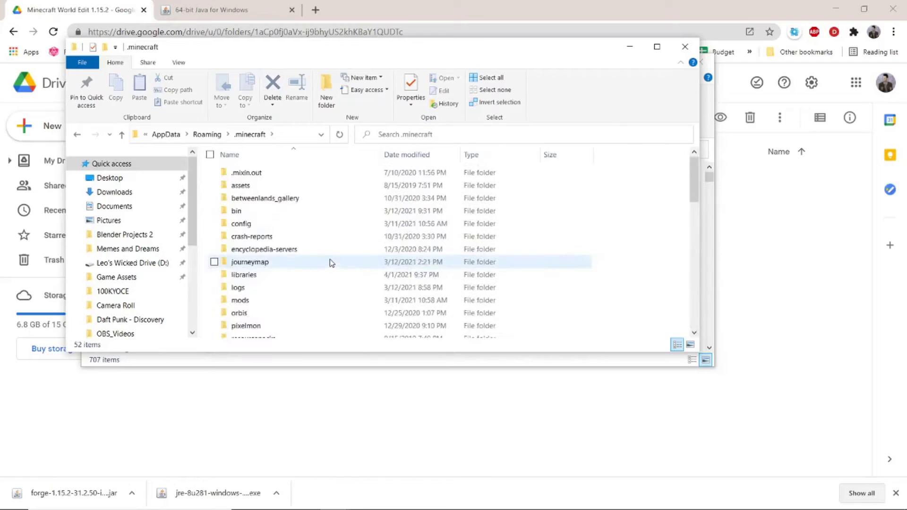
{"action": "scroll", "coordinate": [320, 246], "scroll_direction": "down", "scroll_amount": 1}
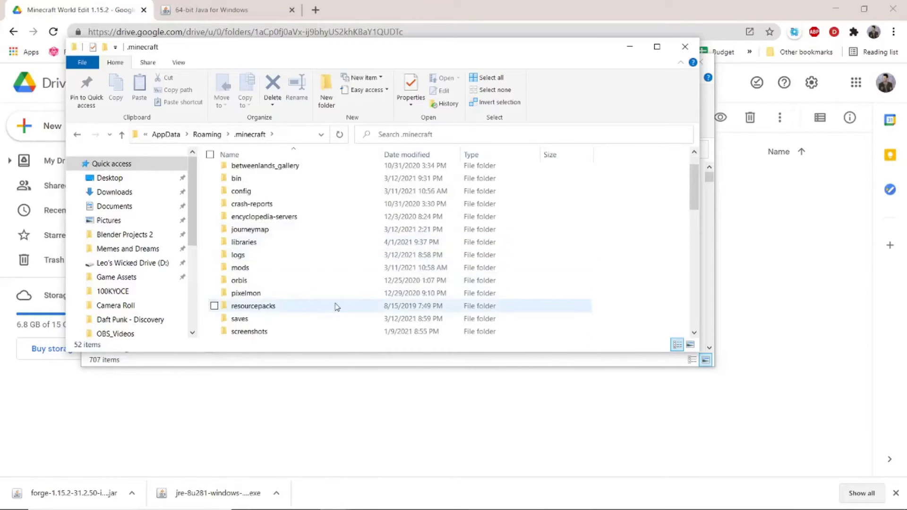
{"action": "left_click", "coordinate": [277, 268]}
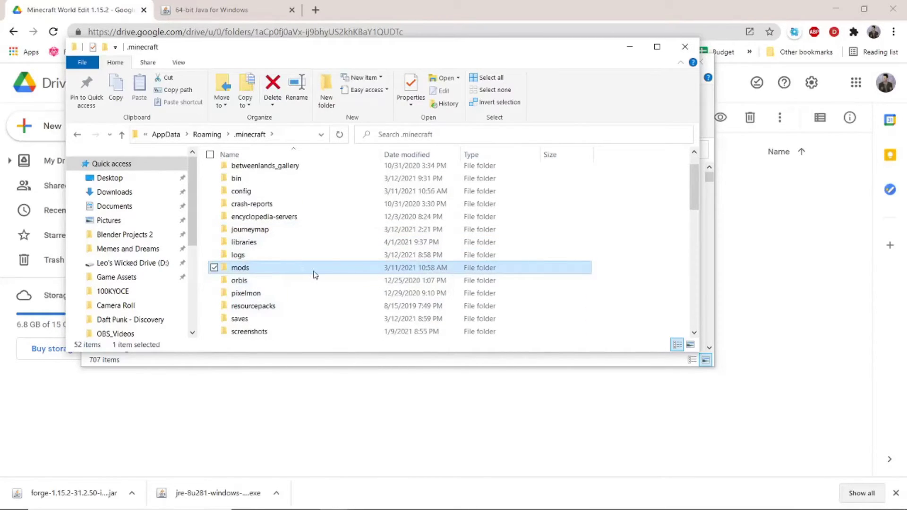
{"action": "right_click", "coordinate": [205, 289]}
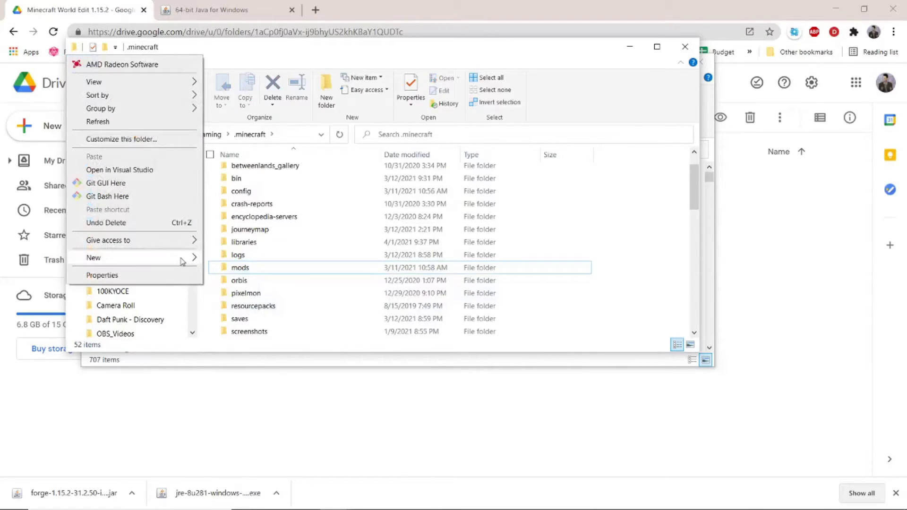
{"action": "mouse_move", "coordinate": [181, 261]}
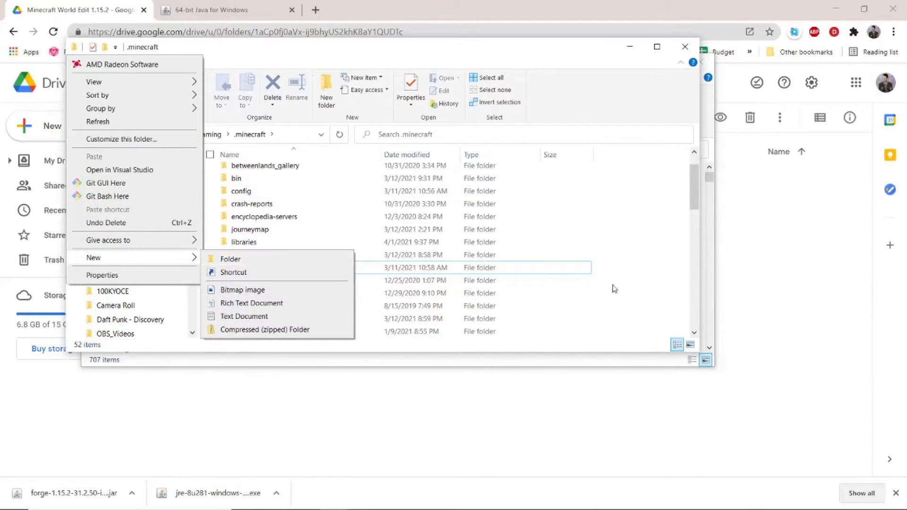
{"action": "left_click", "coordinate": [283, 269]}
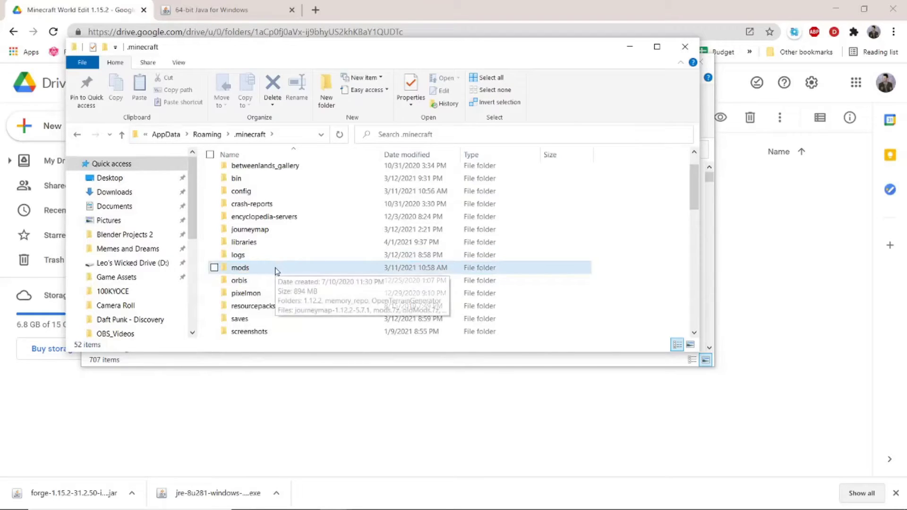
- Open the mods folder and move worldedit-forge-mc1.15.2-7.1.0 into it from the Downloads folder
{"action": "double_click", "coordinate": [273, 269]}
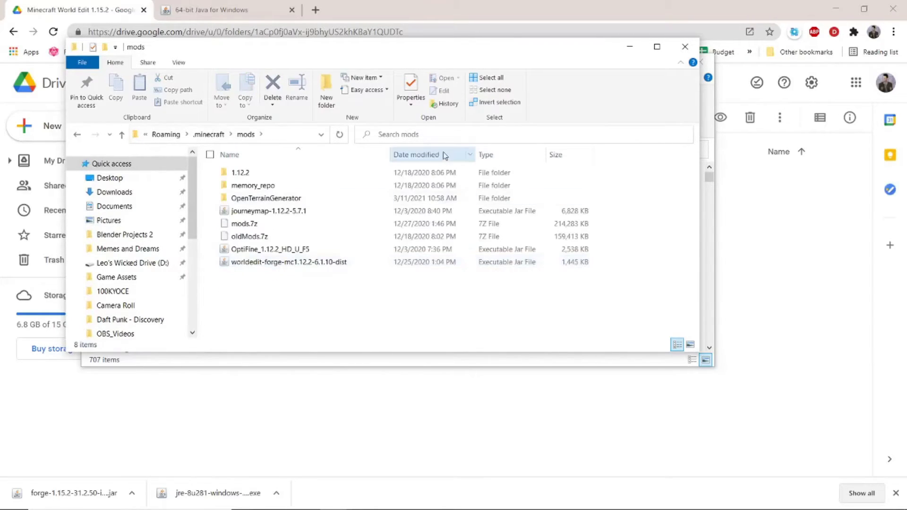
{"action": "left_click_drag", "start_coordinate": [392, 51], "coordinate": [654, 192]}
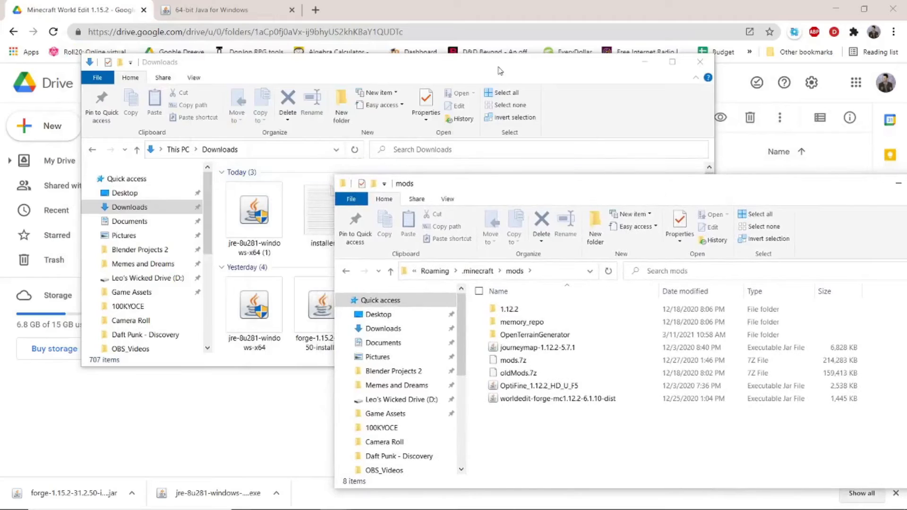
{"action": "left_click_drag", "start_coordinate": [496, 66], "coordinate": [429, 21]}
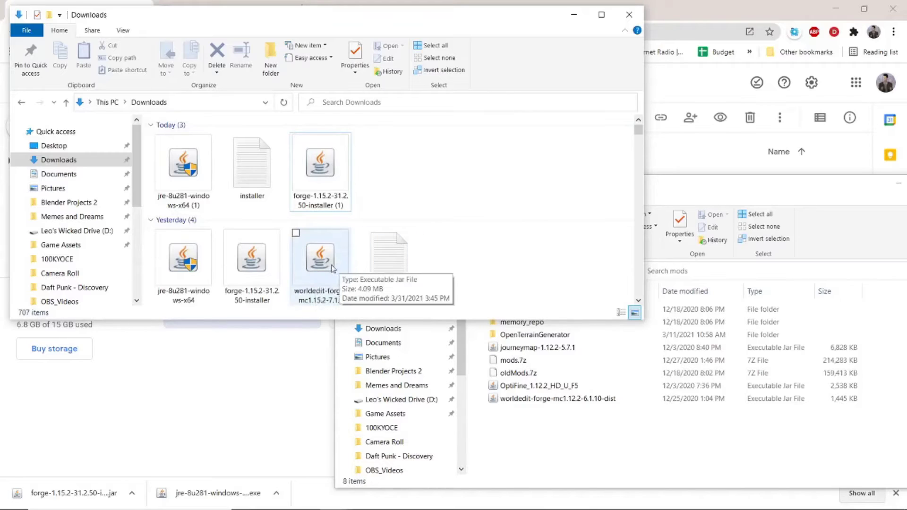
{"action": "left_click_drag", "start_coordinate": [330, 269], "coordinate": [617, 457]}
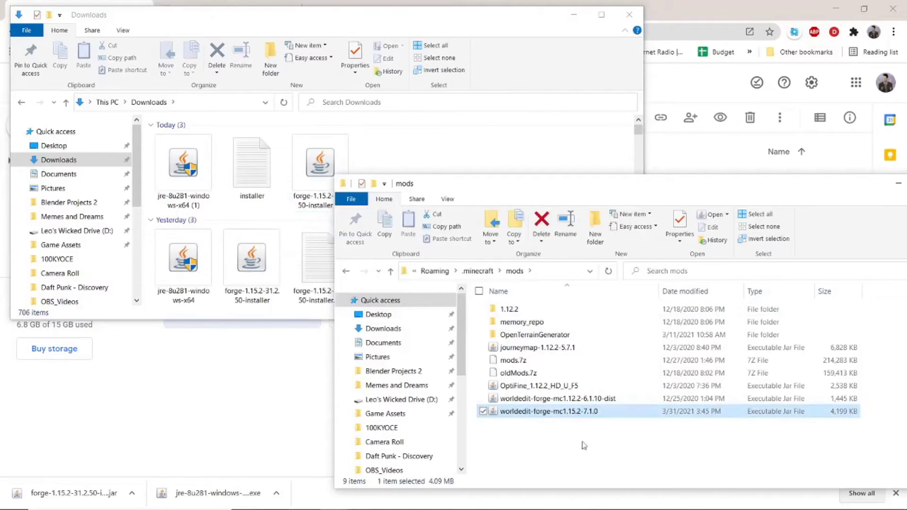
{"action": "left_click", "coordinate": [580, 465]}
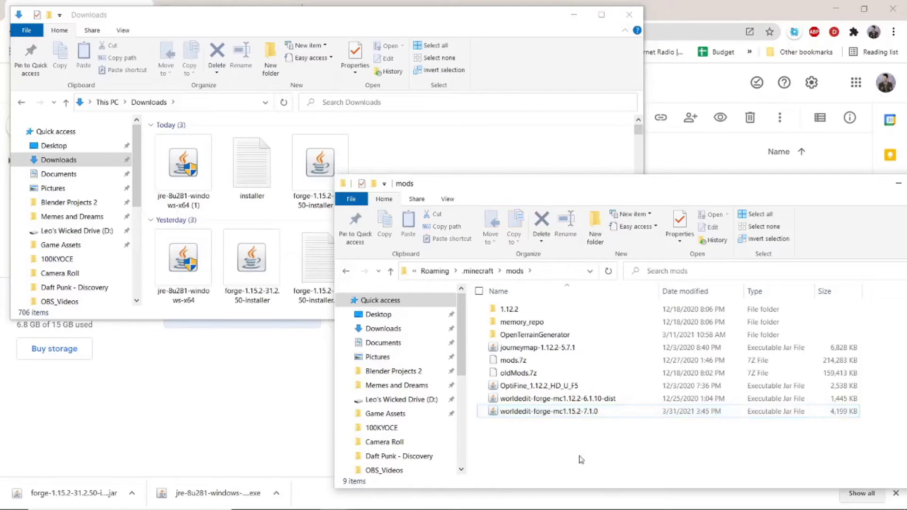
- Close the mods and Downloads folder windows and the web browser
{"action": "left_click_drag", "start_coordinate": [798, 188], "coordinate": [713, 191]}
{"action": "left_click", "coordinate": [869, 187]}
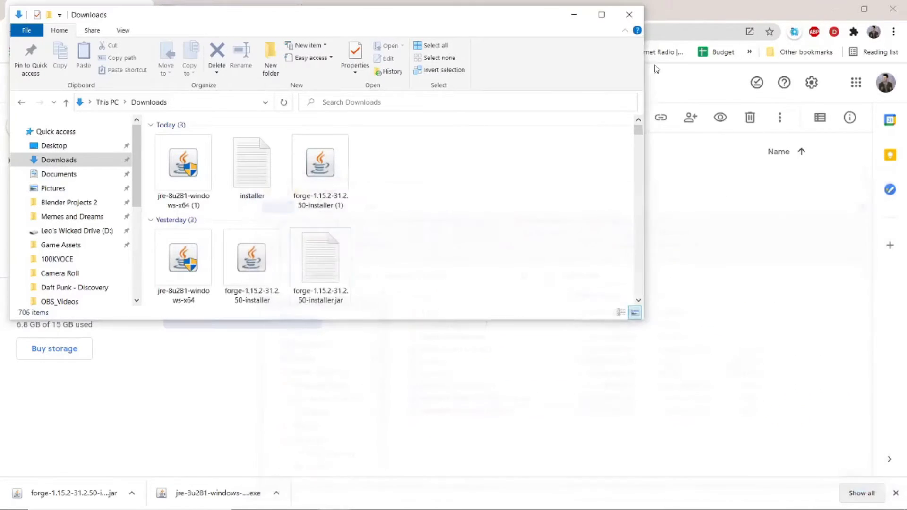
{"action": "left_click", "coordinate": [629, 14]}
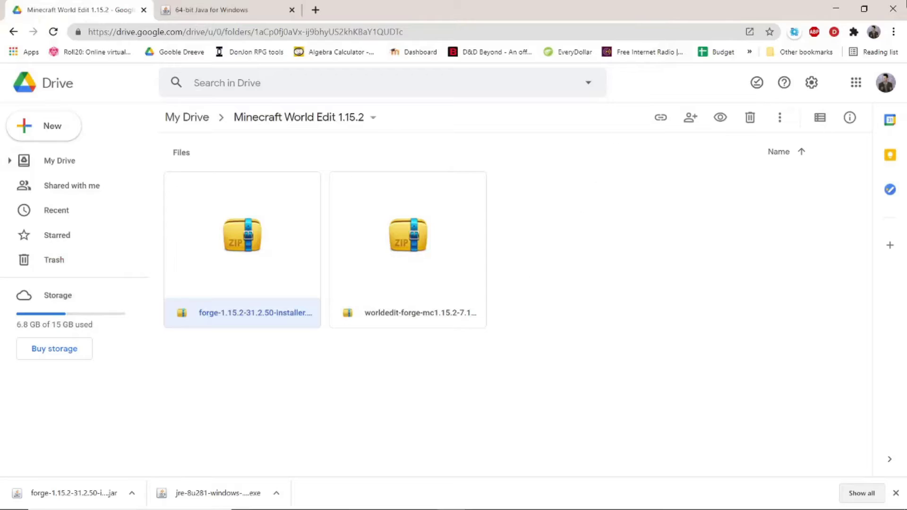
{"action": "left_click", "coordinate": [893, 8]}
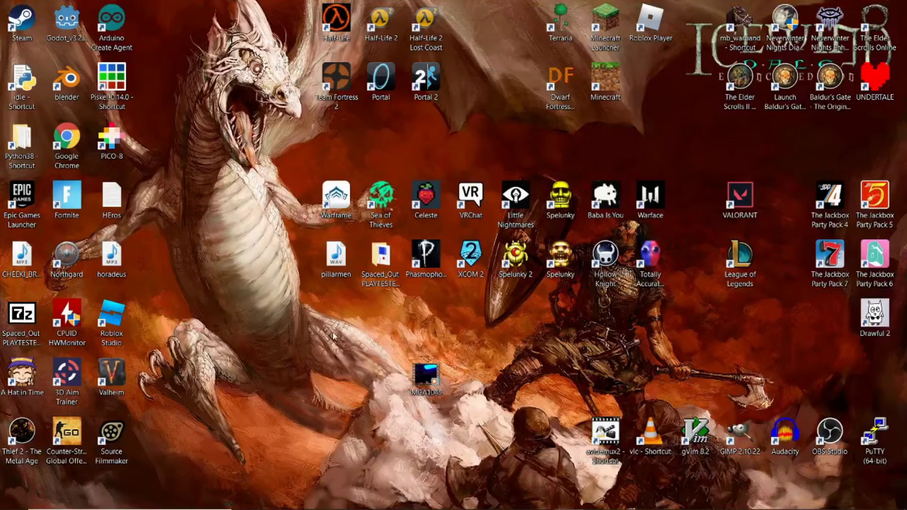
- Start the Minecraft Launcher from the desktop and choose the forge installation 1.15.2-forge-31.2.50
{"action": "double_click", "coordinate": [613, 35]}
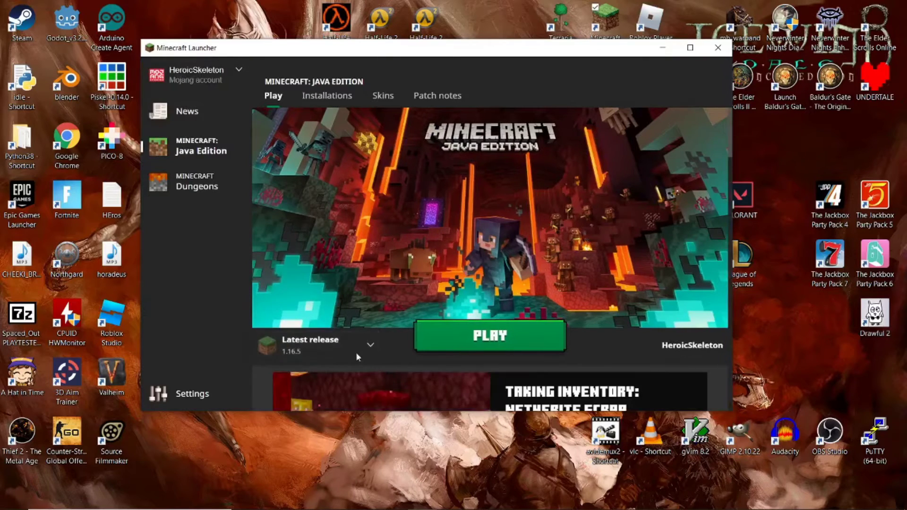
{"action": "left_click", "coordinate": [362, 357]}
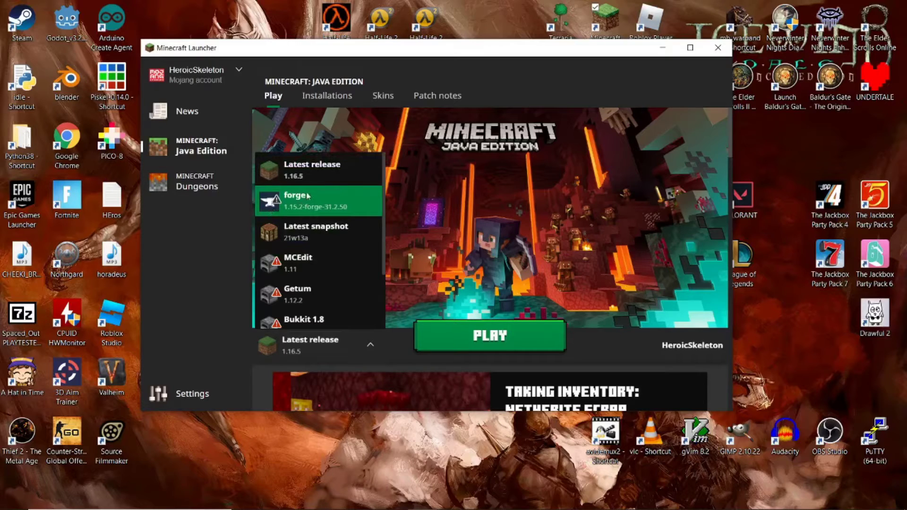
{"action": "left_click", "coordinate": [348, 202]}
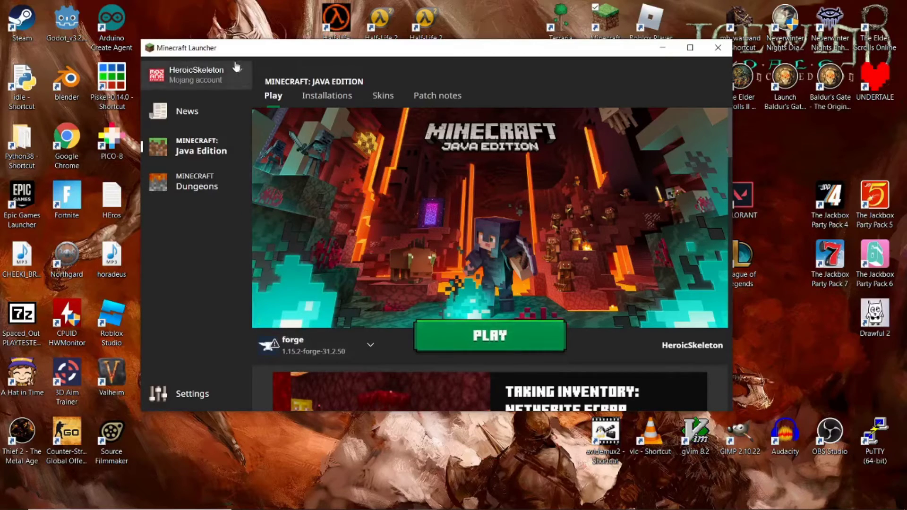
- Launch the forge installation, accepting the modified-installation risks without further warnings, and proceed past the mod loading warning to the main menu
{"action": "left_click", "coordinate": [490, 341]}
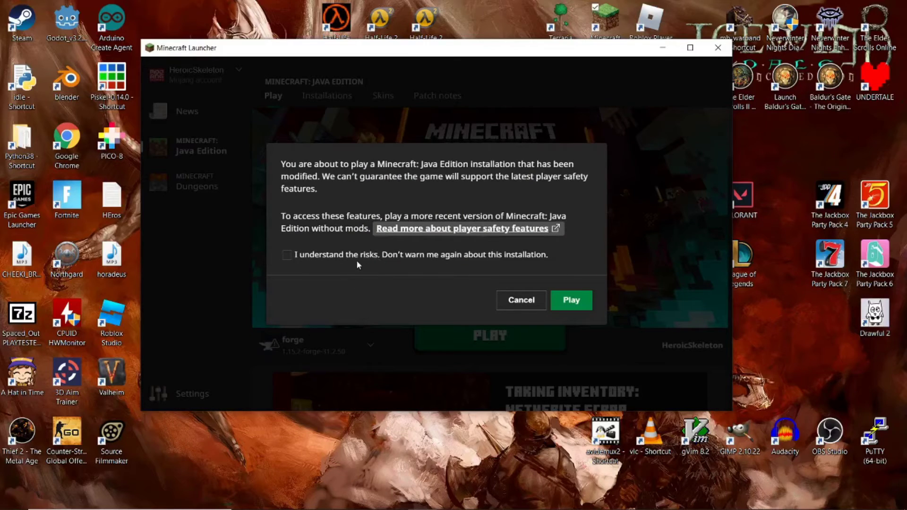
{"action": "left_click", "coordinate": [381, 259]}
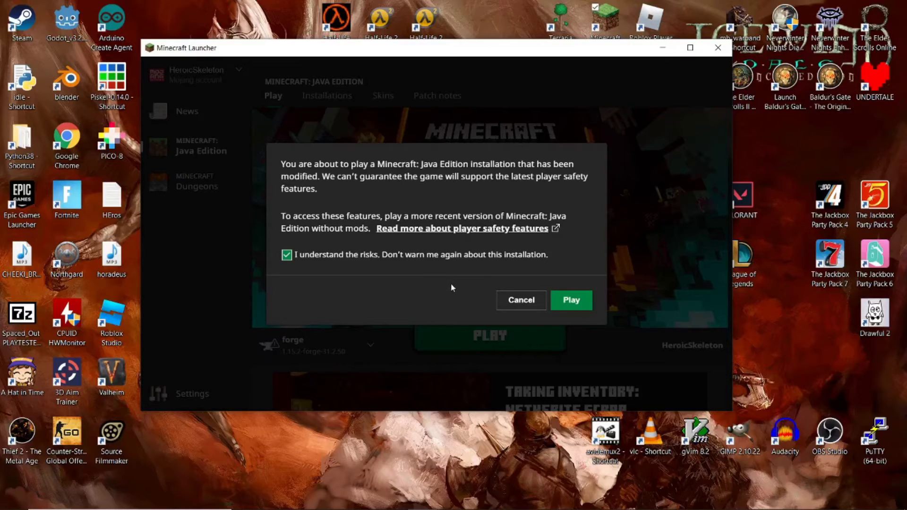
{"action": "left_click", "coordinate": [576, 306]}
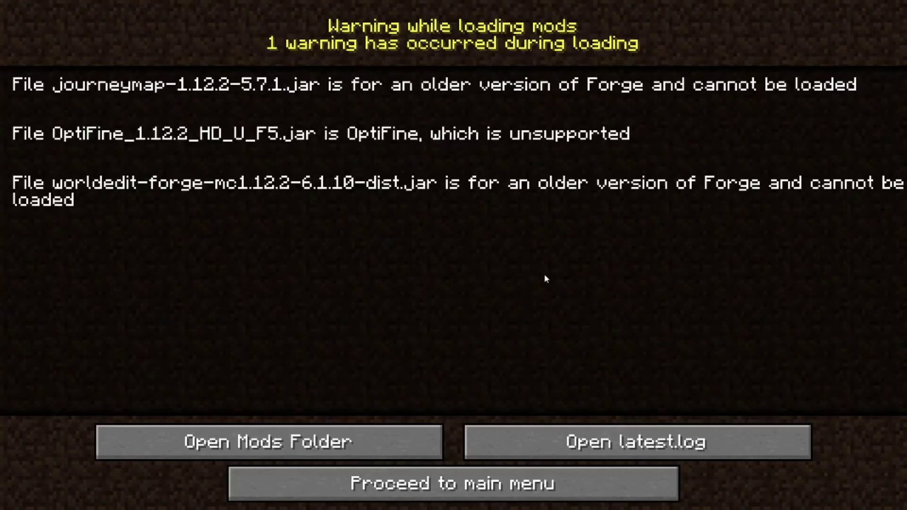
{"action": "left_click", "coordinate": [459, 489]}
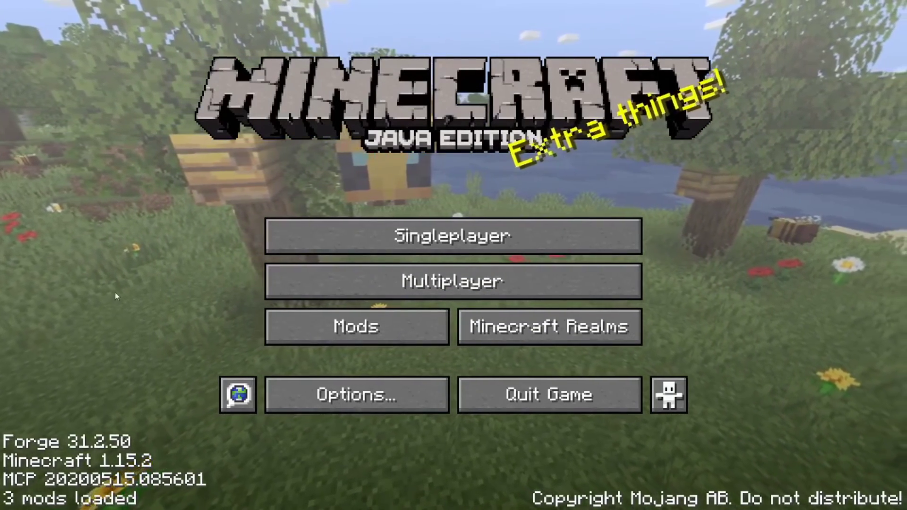
- Examine the Forge, Minecraft and WorldEdit entries in the game's list of loaded mods, then leave the list
{"action": "left_click", "coordinate": [348, 336]}
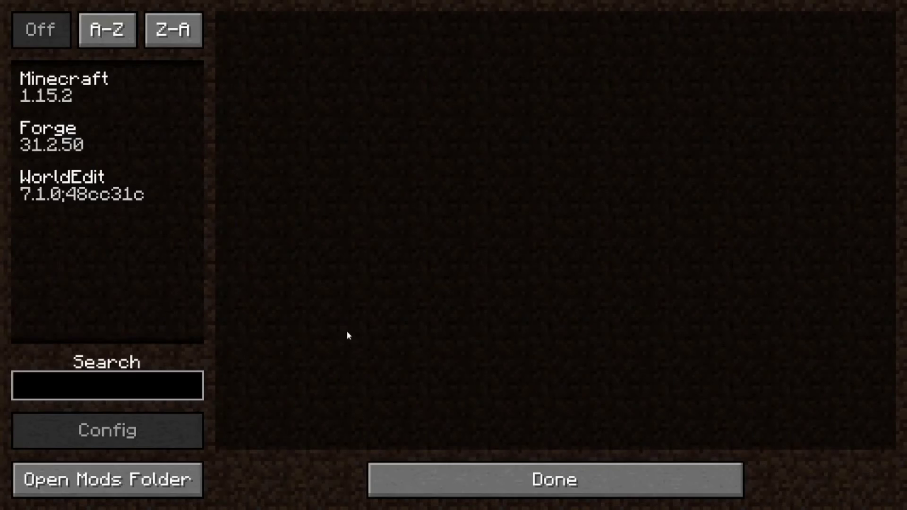
{"action": "left_click", "coordinate": [92, 143]}
{"action": "left_click", "coordinate": [101, 187]}
{"action": "left_click", "coordinate": [97, 131]}
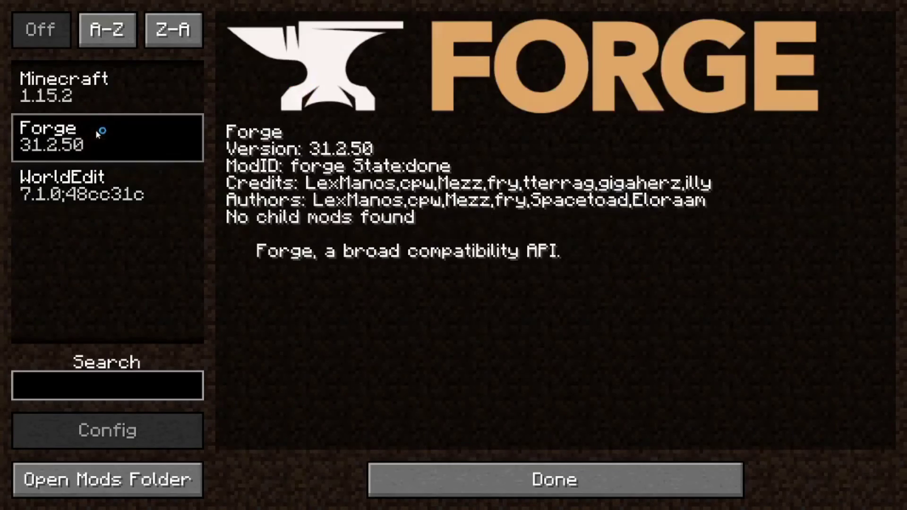
{"action": "left_click", "coordinate": [90, 86]}
{"action": "left_click", "coordinate": [94, 185]}
{"action": "left_click", "coordinate": [481, 482]}
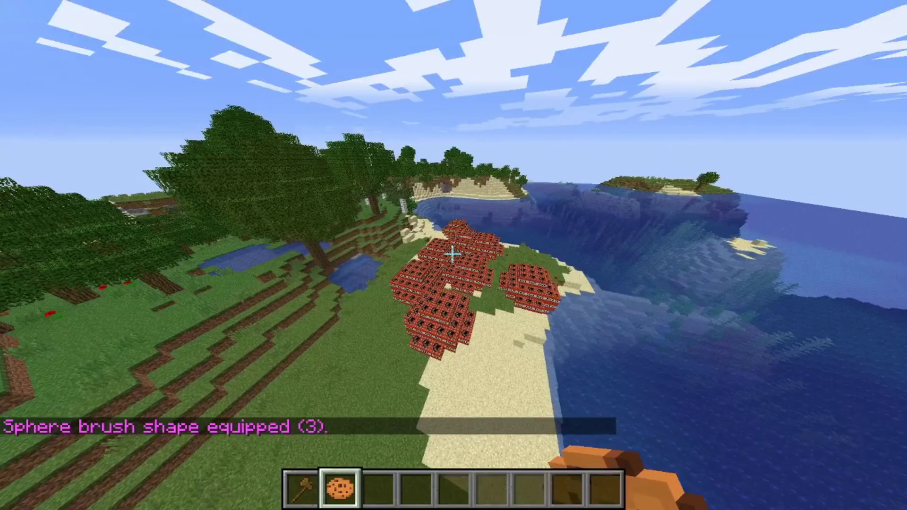
- Paint several TNT spheres onto the coastal terrain with the WorldEdit sphere brush of size 3
{"action": "right_click", "coordinate": [453, 255]}
{"action": "right_click", "coordinate": [453, 255]}
{"action": "right_click", "coordinate": [453, 254]}
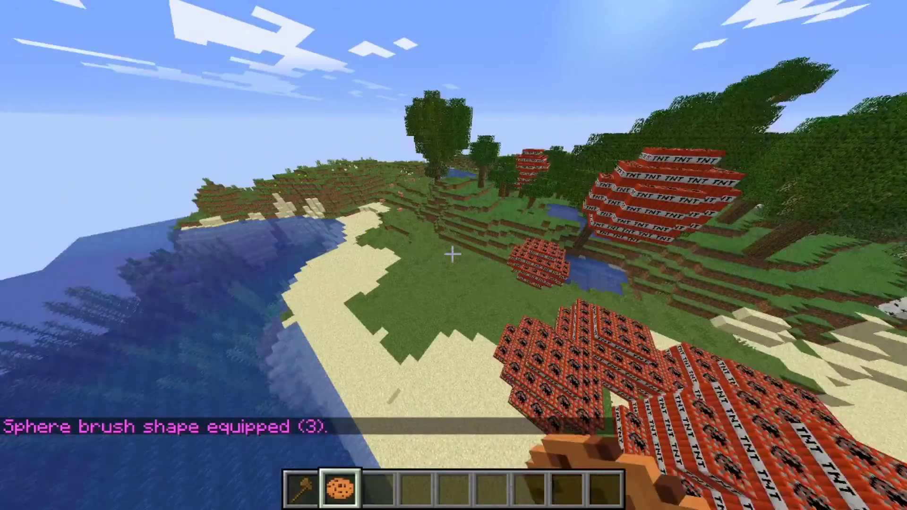